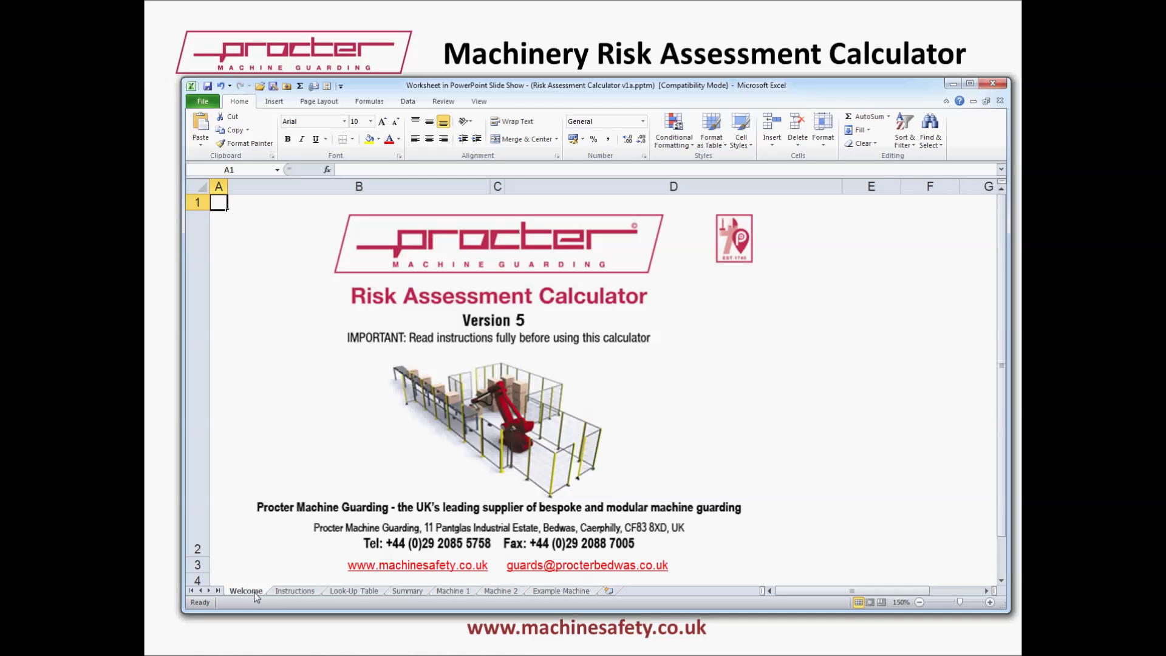
Flip through the Instructions, Look-Up Table, Summary, Example Machine and Machine 1 sheets in turn
left_click(296, 592)
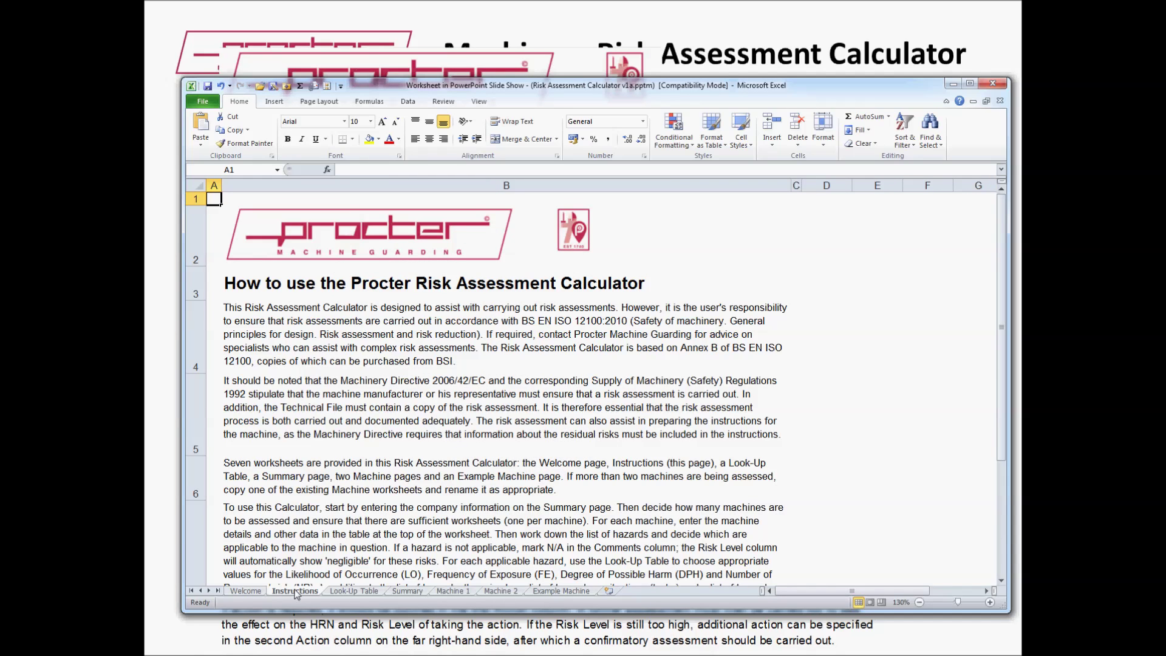
left_click(353, 591)
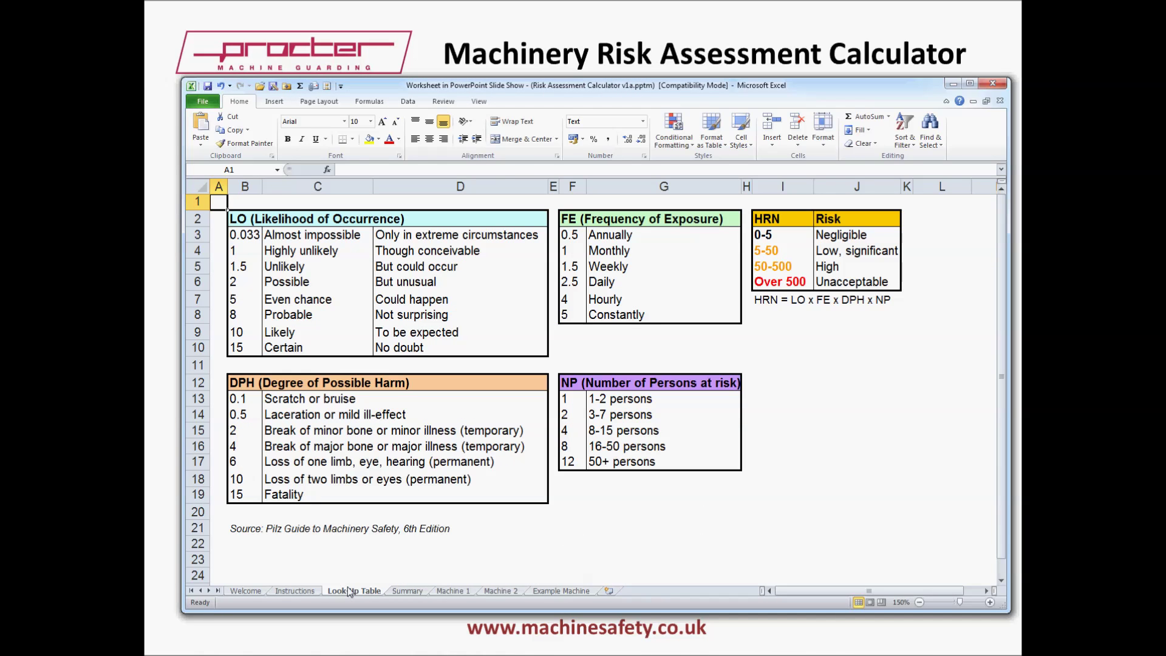
left_click(407, 592)
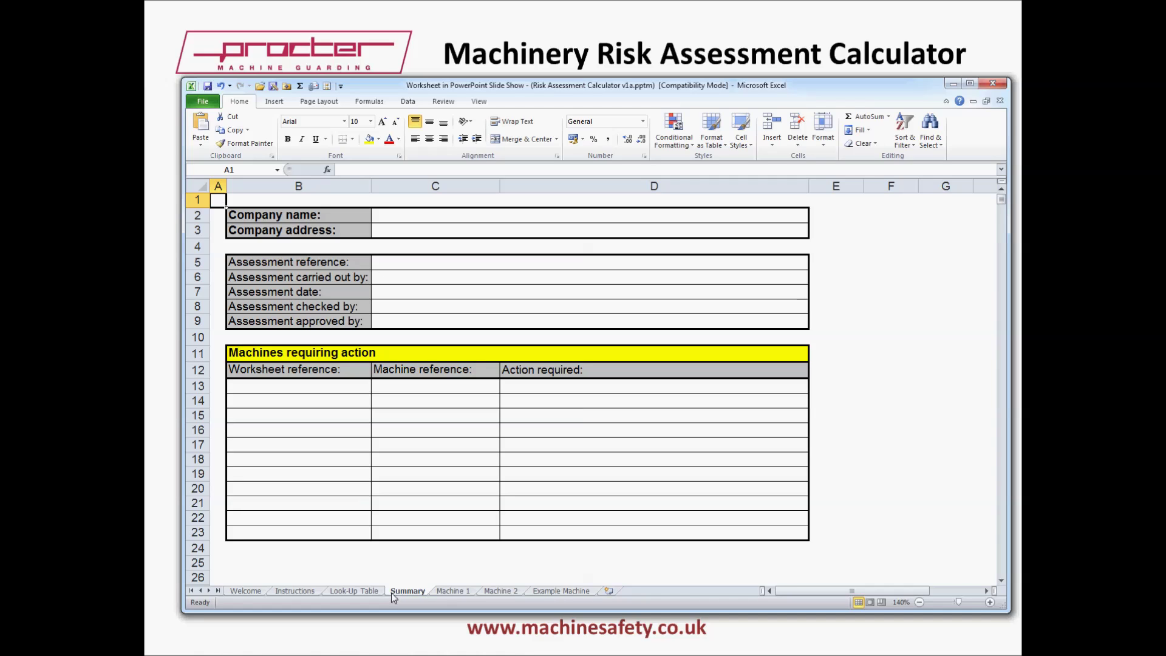
left_click(556, 591)
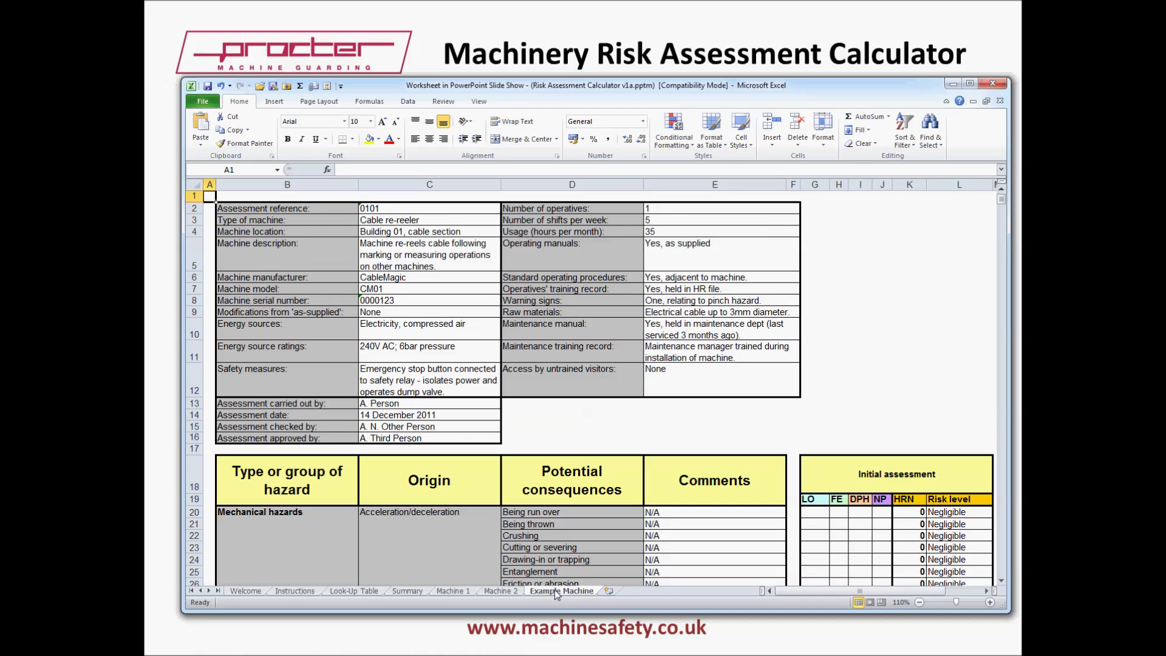
left_click(457, 592)
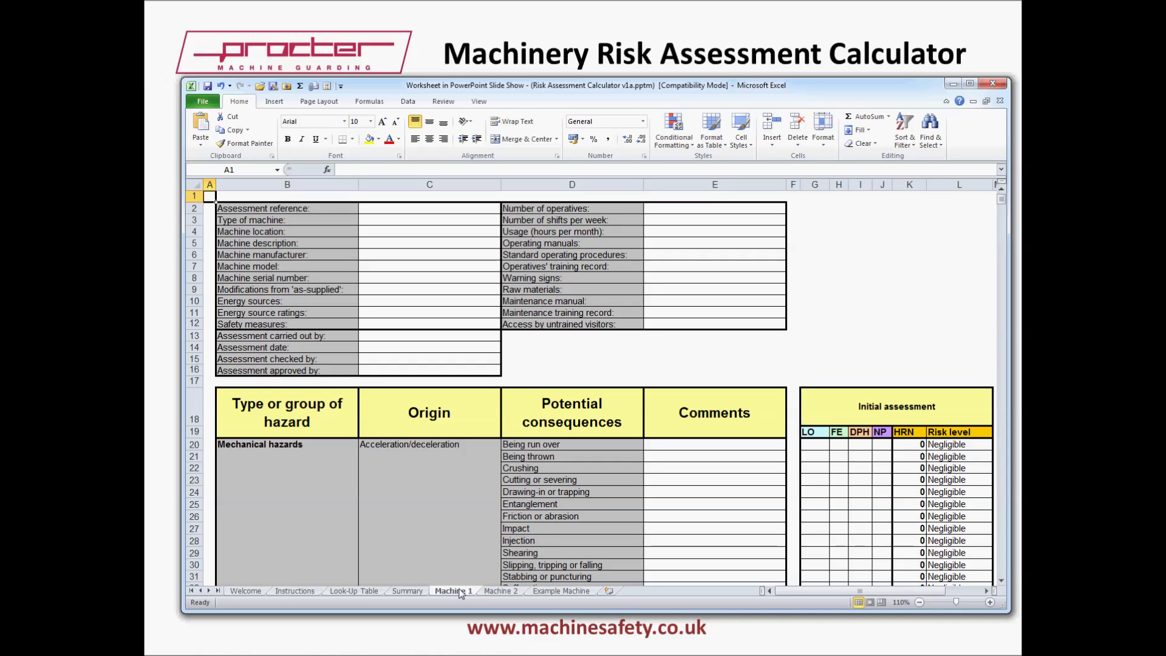
Leave the embedded workbook and return to the Look-Up Table sheet's LO, FE, DPH and NP scales
left_click(1076, 569)
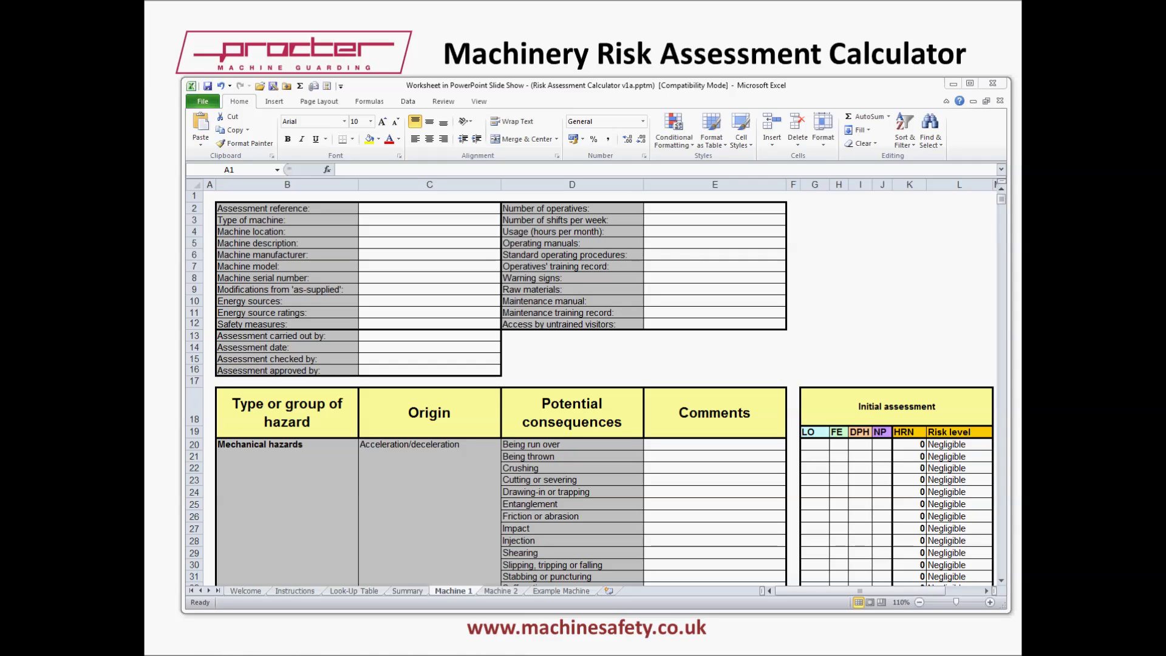
left_click(361, 590)
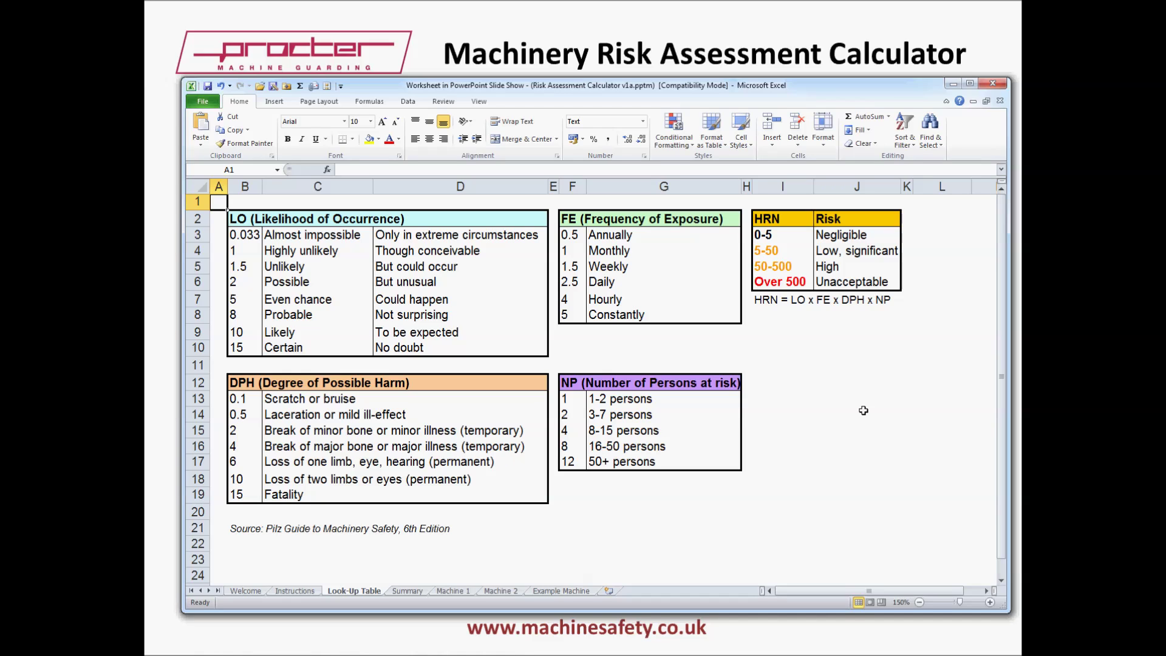
Show the Example Machine sheet filled in for a cable re-reeler
left_click(568, 589)
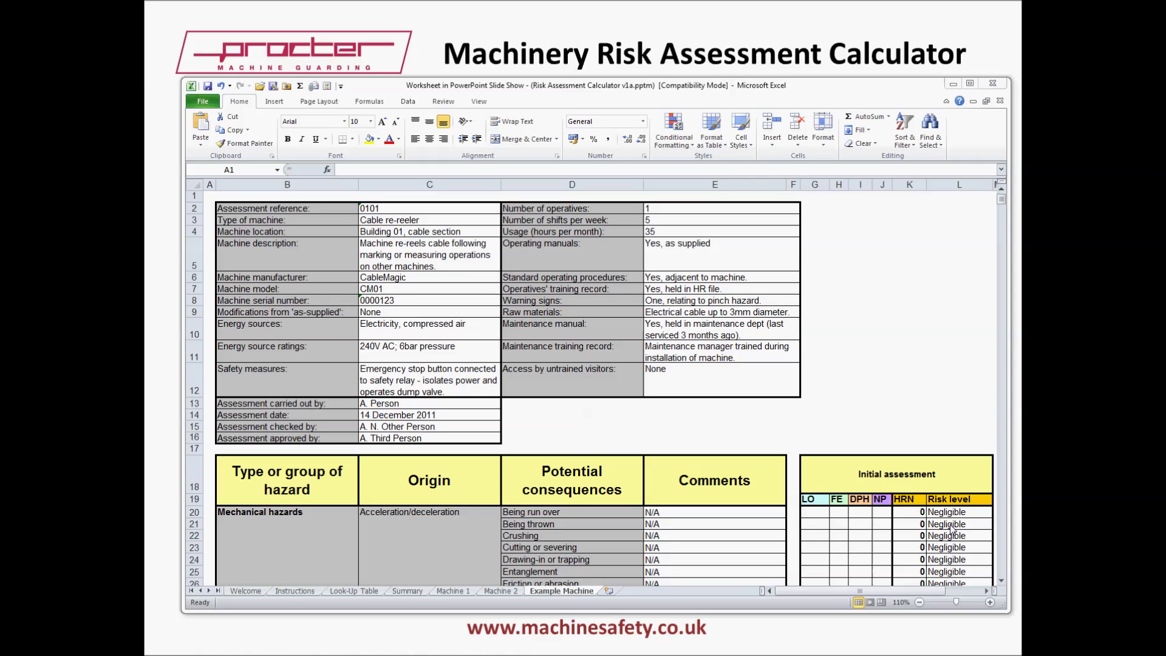
Activate the embedded Example Machine sheet and scroll to the kinetic-energy crushing hazard scored HRN 2.5
left_click(856, 419)
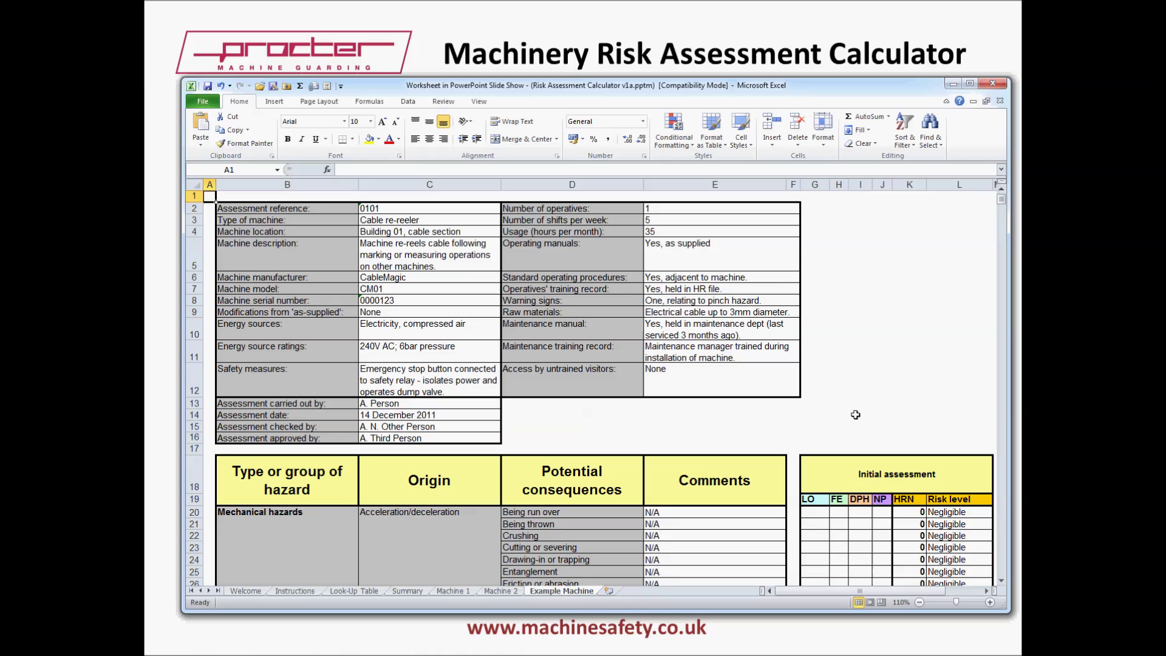
scroll(855, 415, "down", 8)
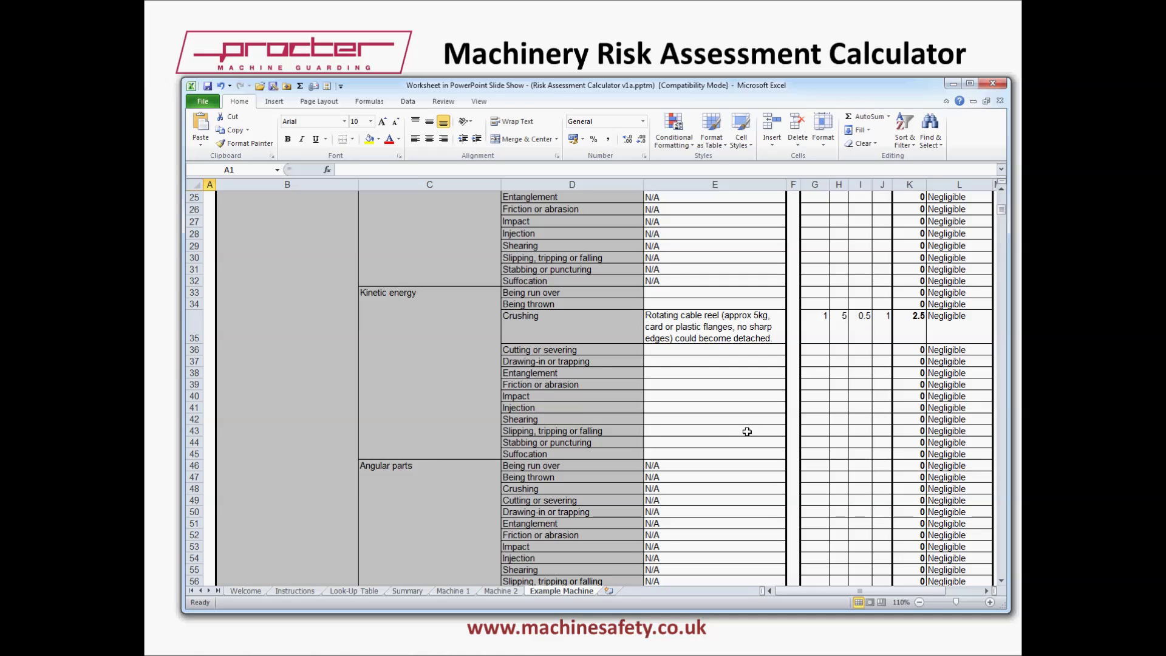
Read row 35's comment, LO, FE, DPH and NP scores, then its HRN and risk-level formulas
left_click(777, 331)
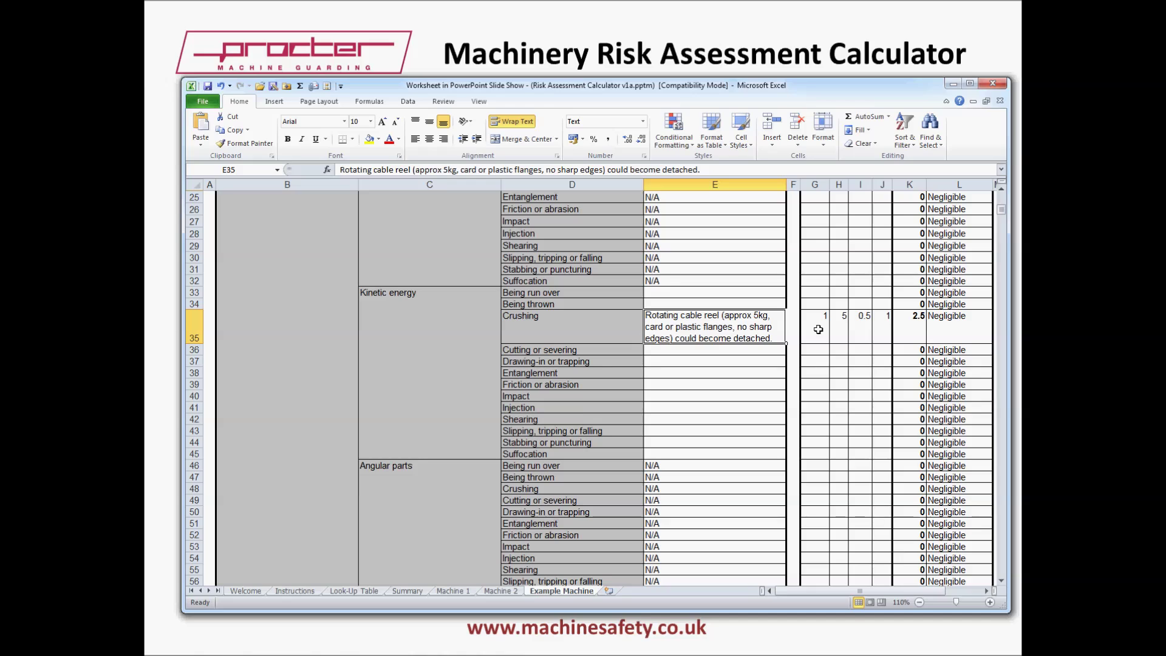
left_click(818, 329)
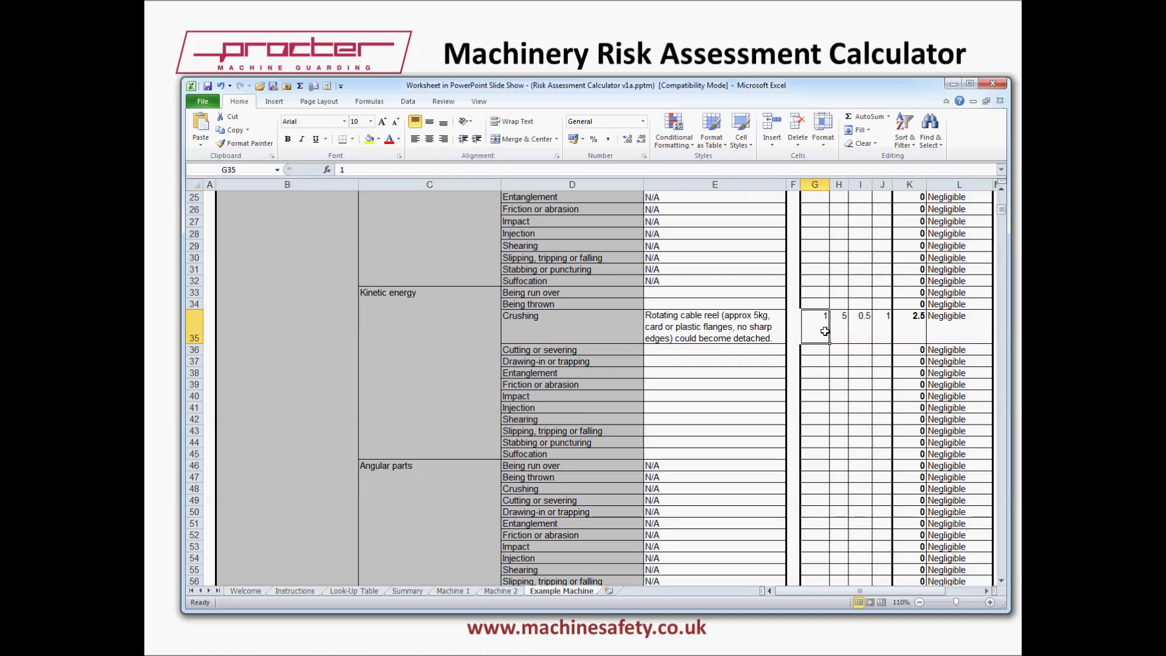
key("Right")
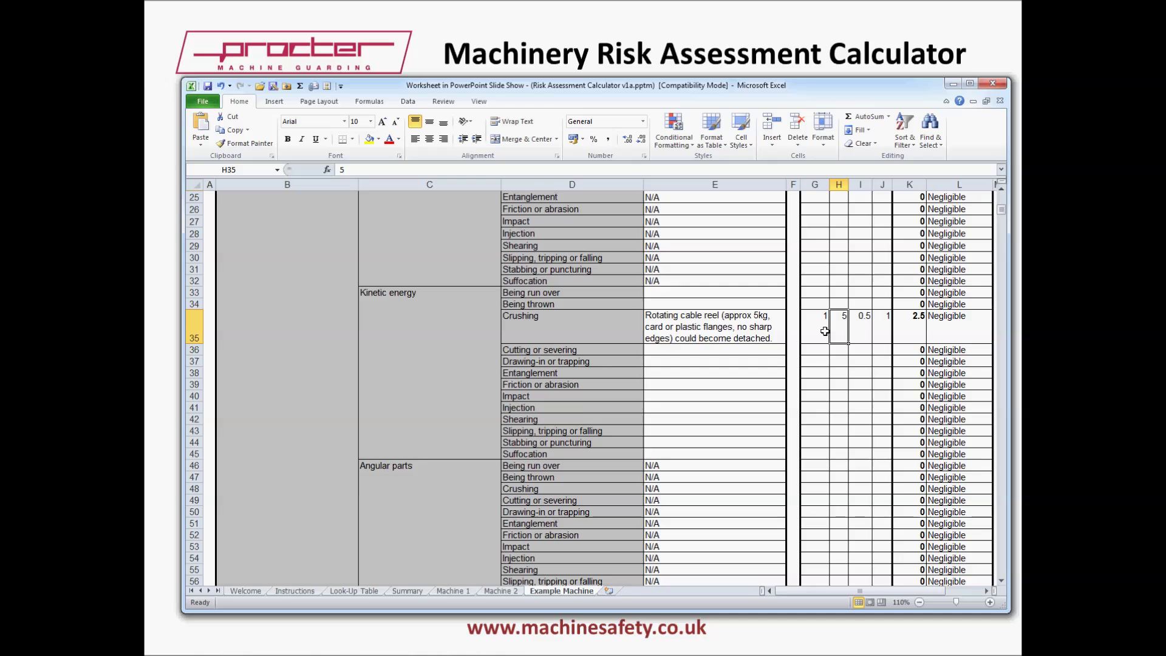
key("Right")
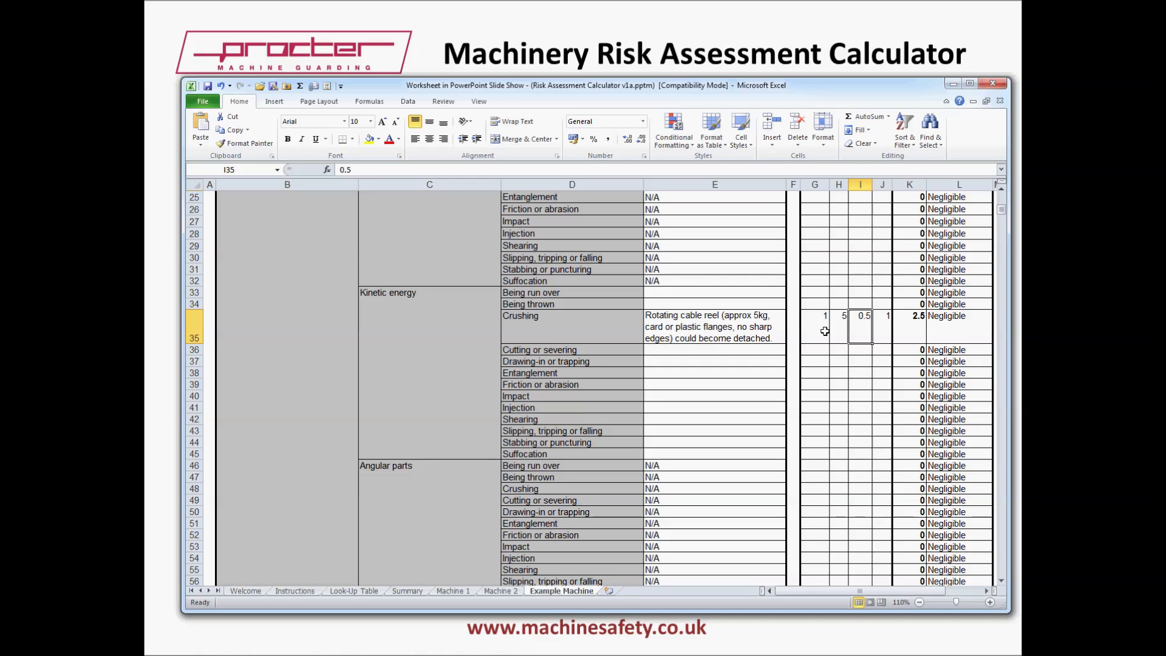
key("Right")
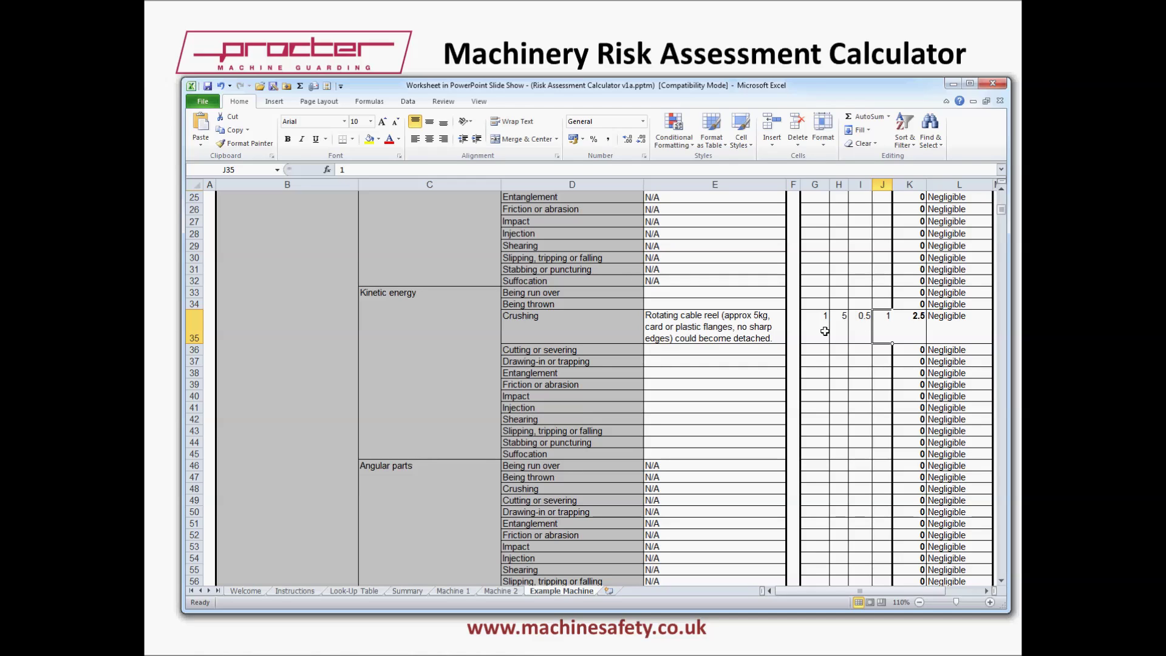
key("Right")
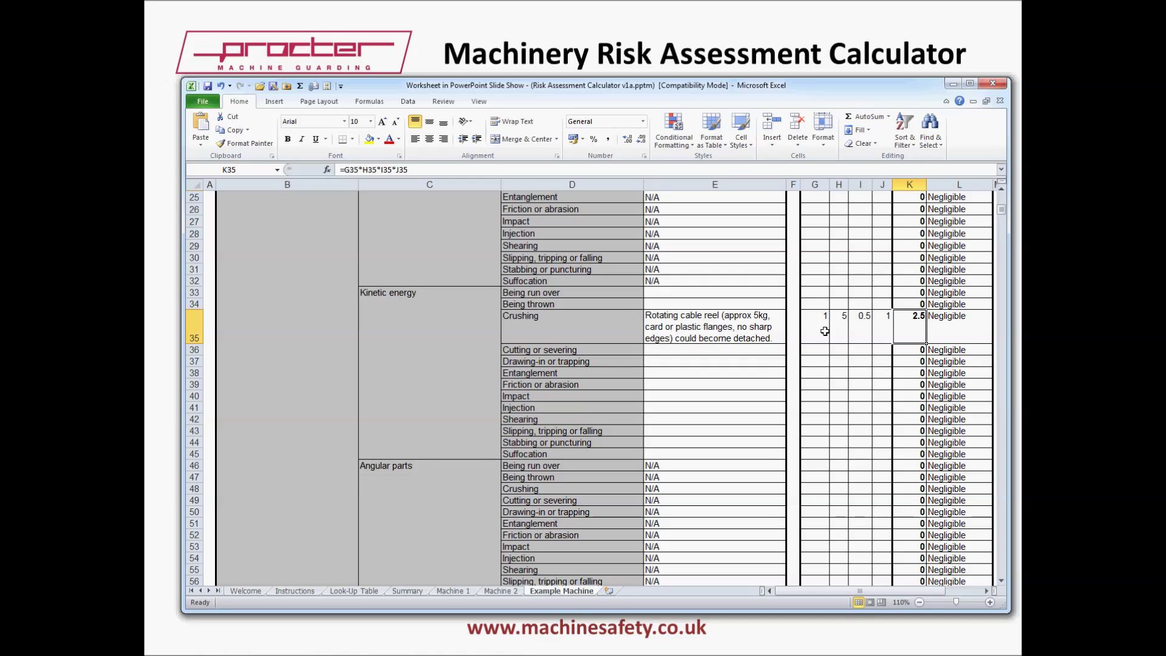
key("Right")
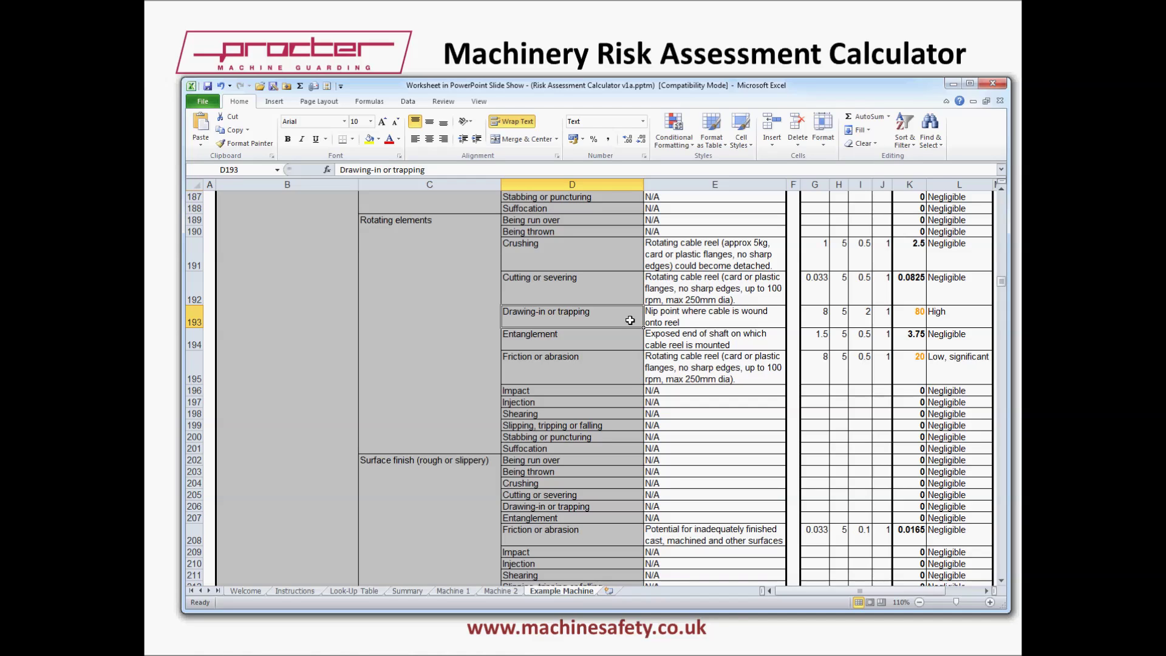
Step through row 193's HRN factors 8, 5, 2 and 1
key("Right")
key("Right")
key("Right")
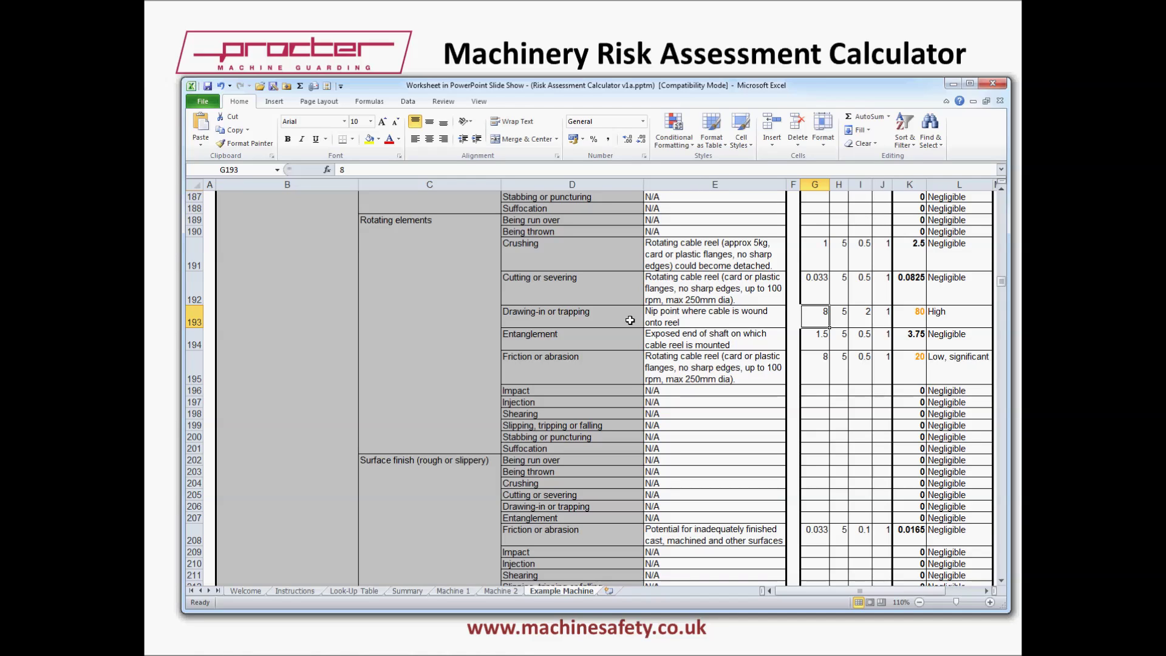
key("Right")
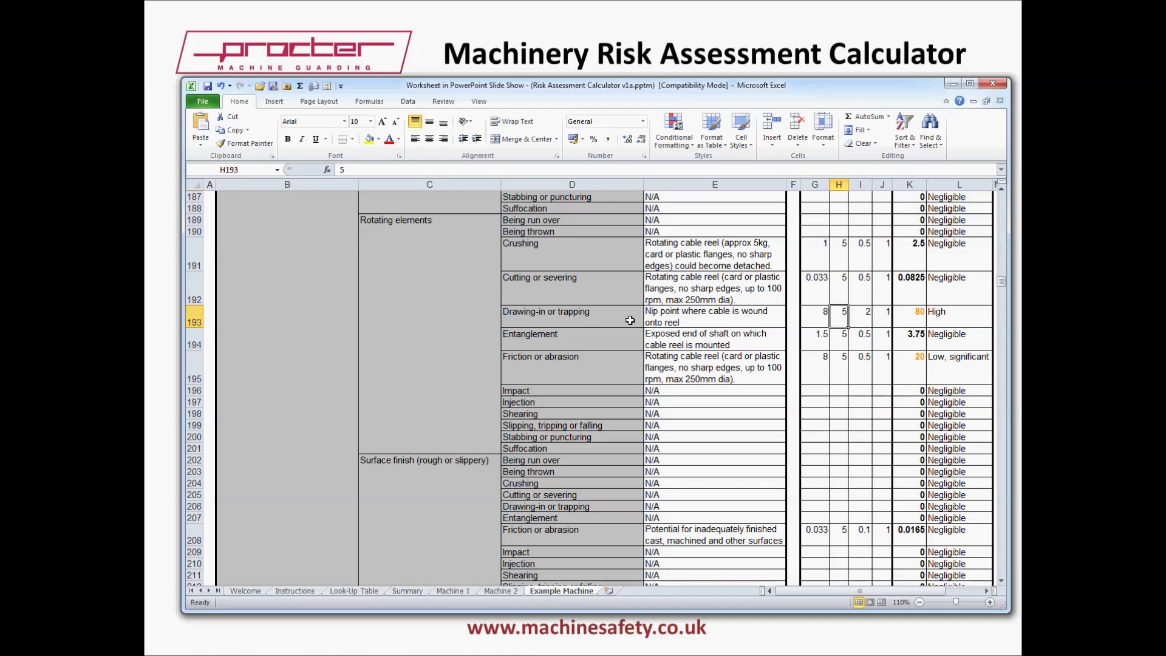
key("Right")
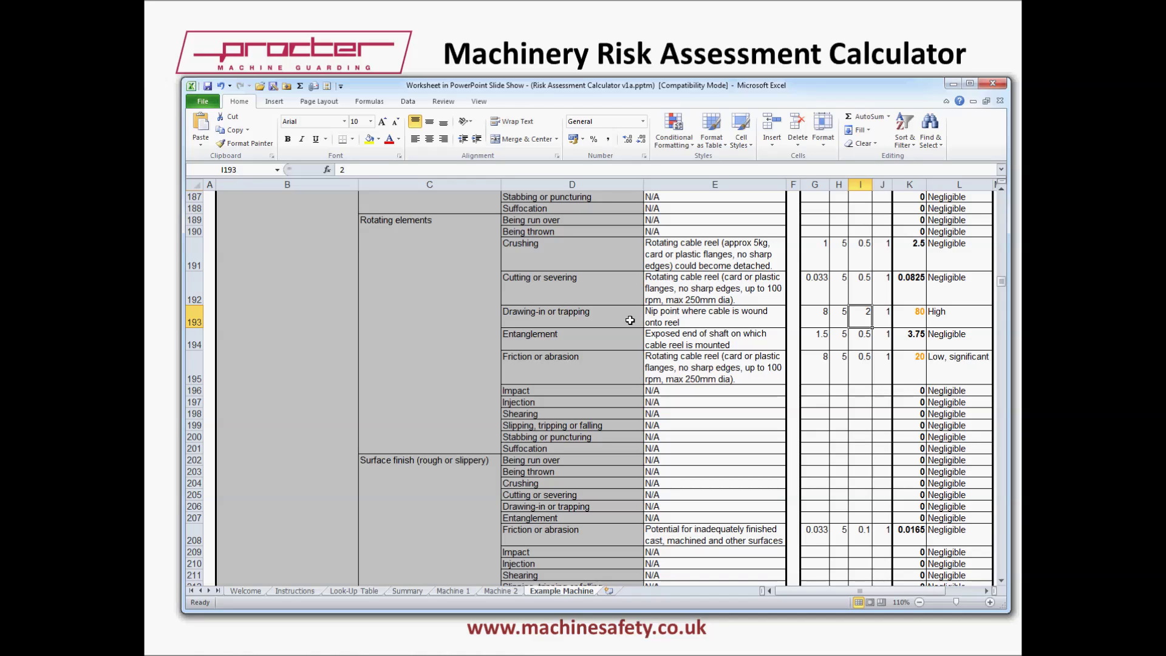
key("Right")
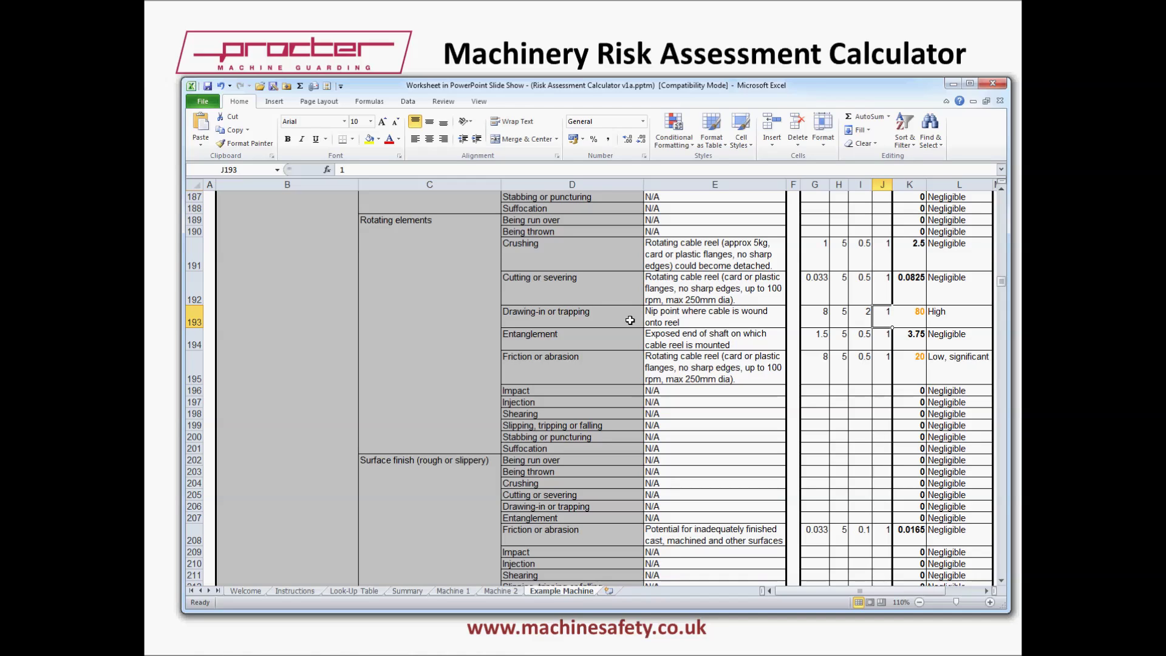
Show row 193's HRN and risk-rating formulas, then its recommended action, Fit interlocked guarding
key("Right")
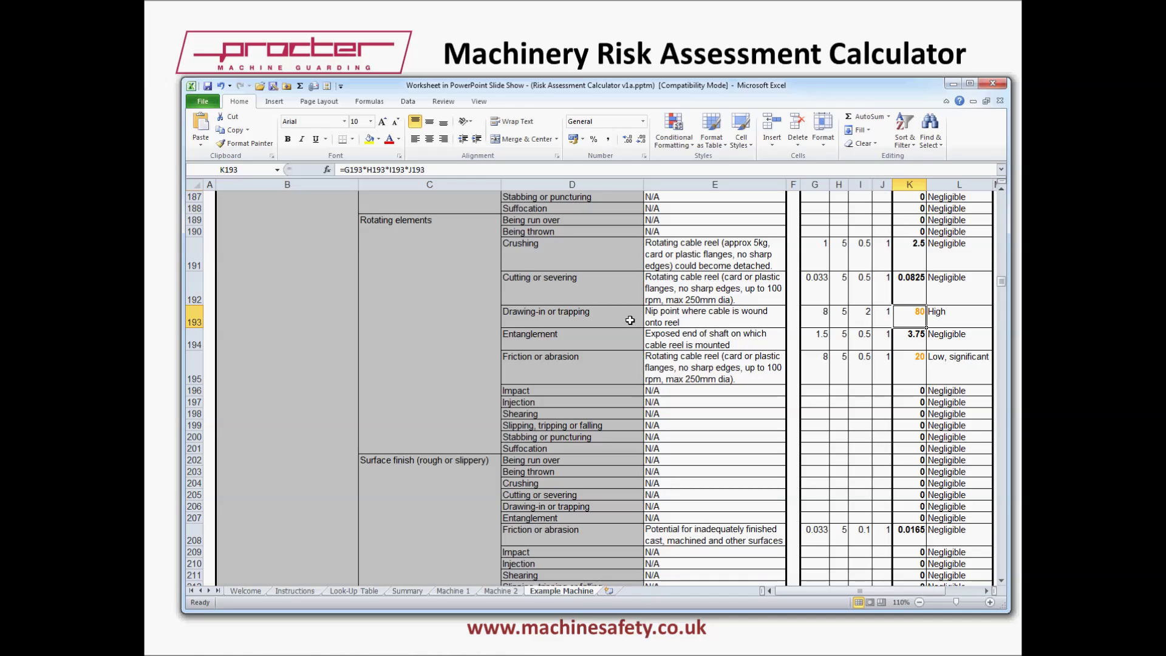
key("Right")
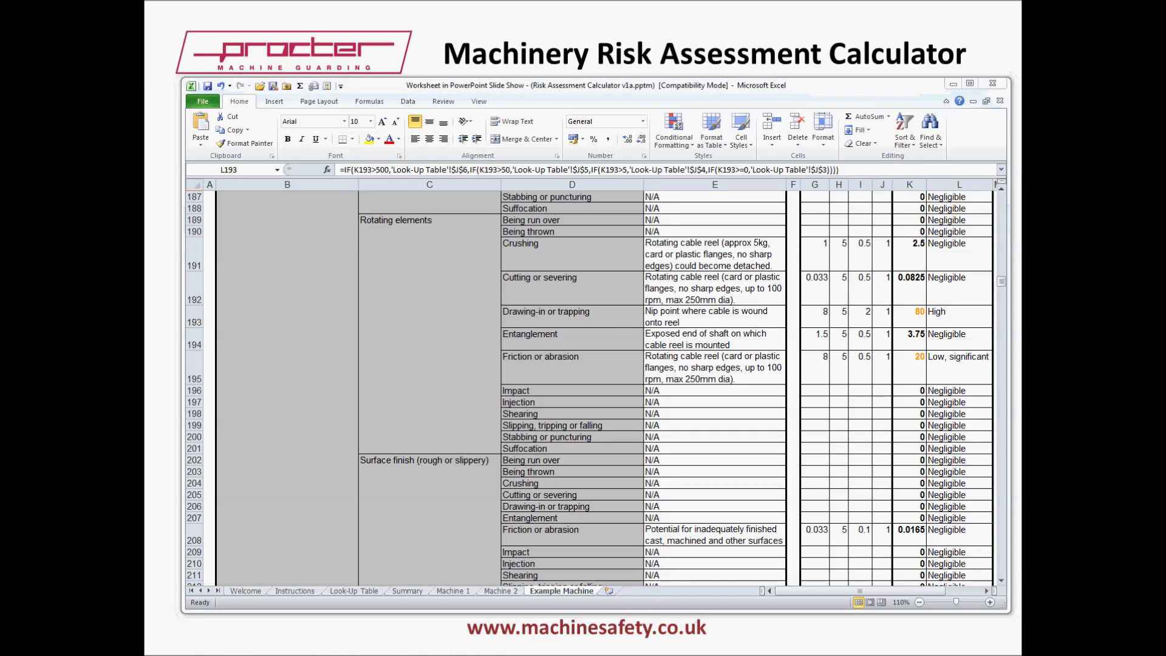
left_click(977, 314)
key("Right")
key("Right")
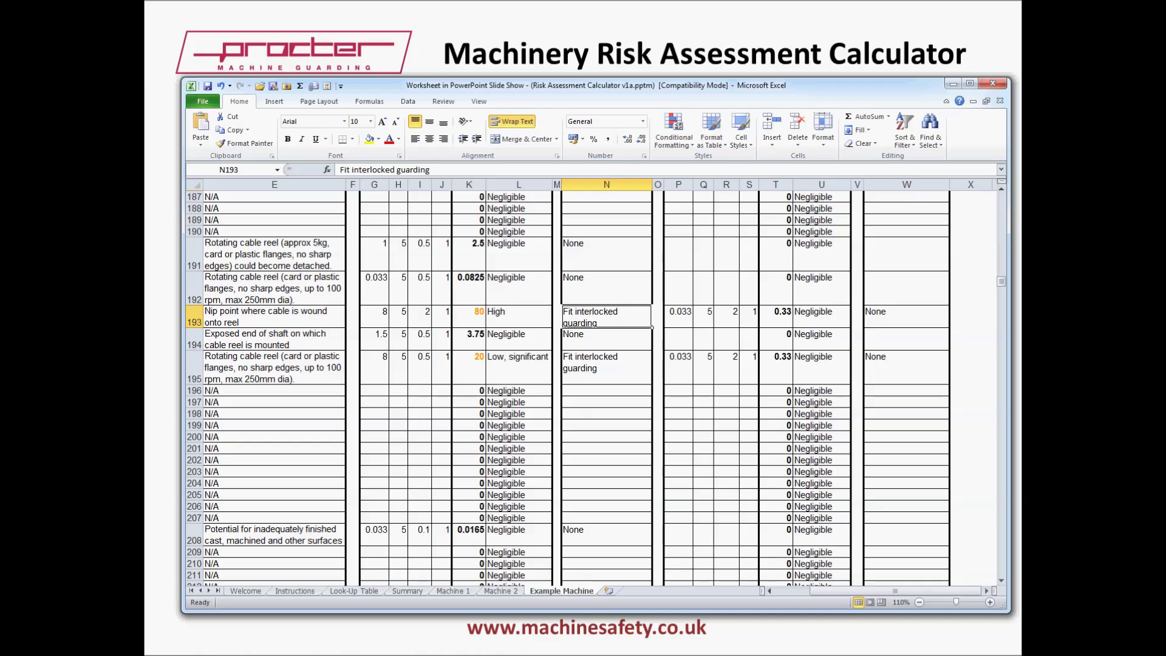
key("Right")
key("Right")
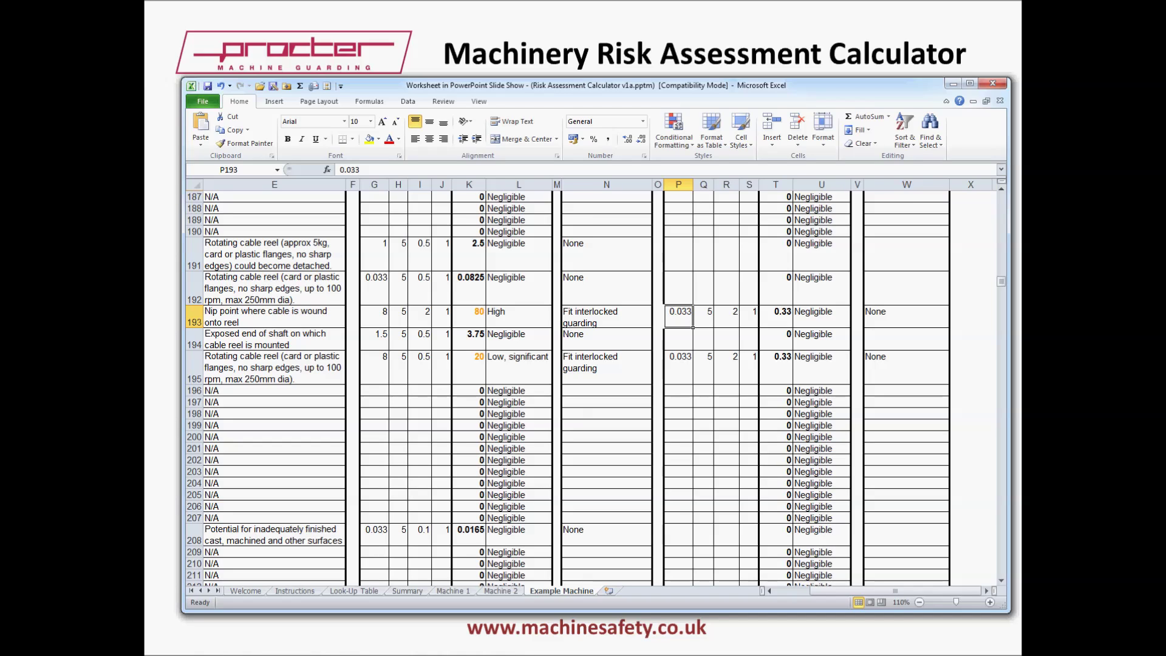
key("Right")
key("Right")
key("Right")
key("Right")
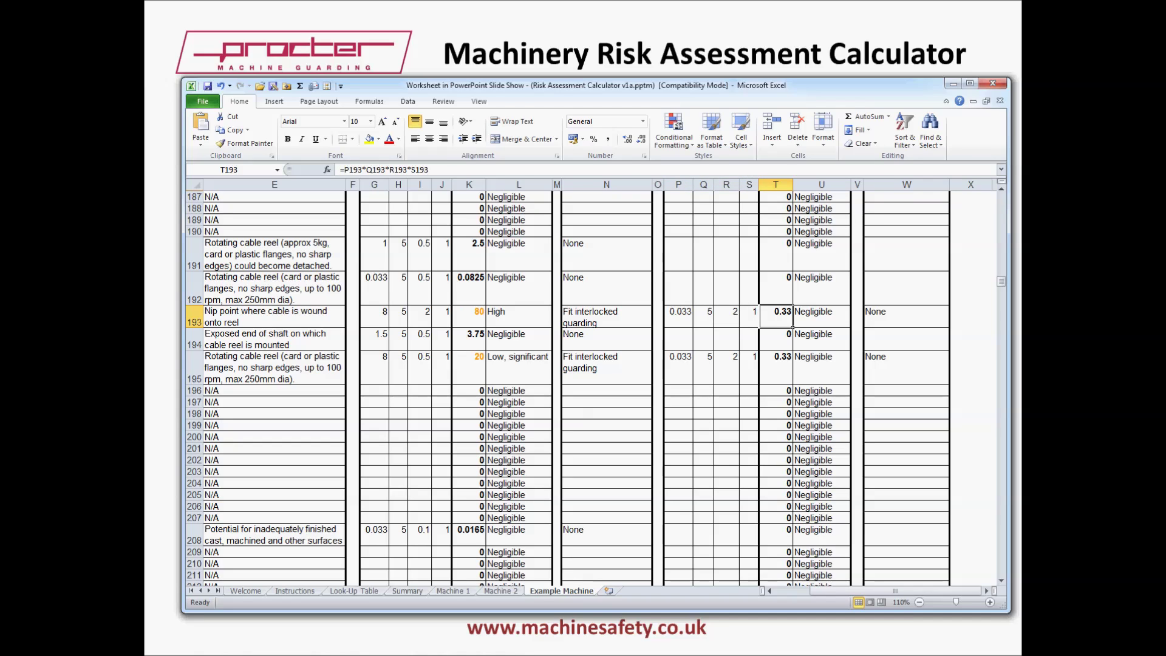
key("Right")
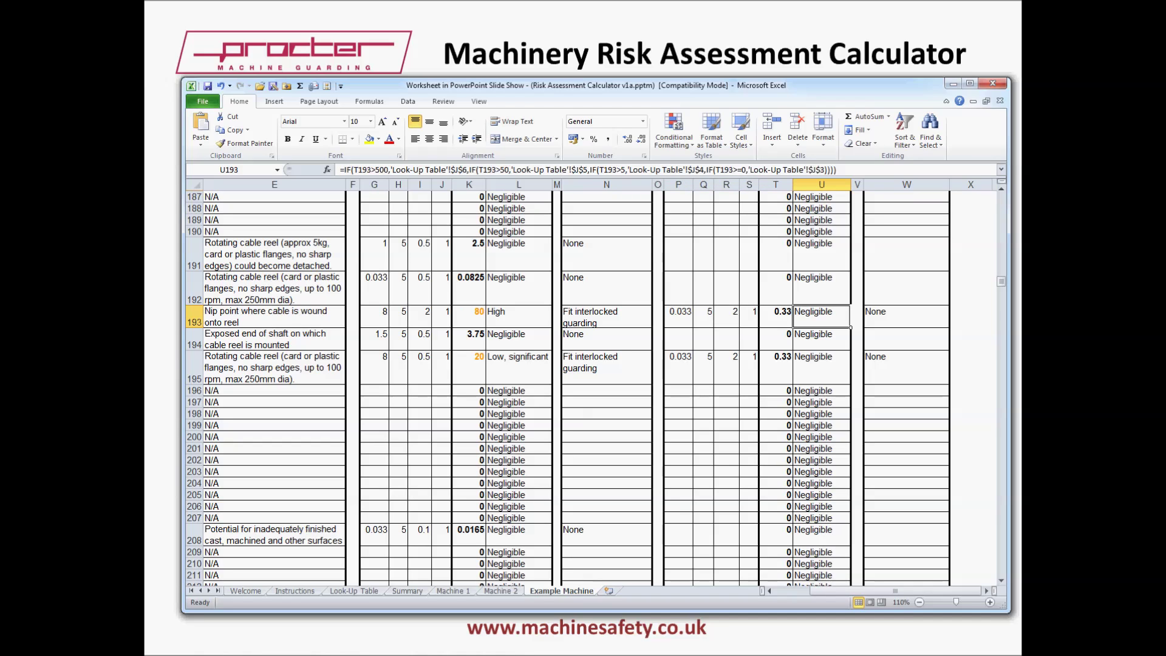
key("Right")
key("Right")
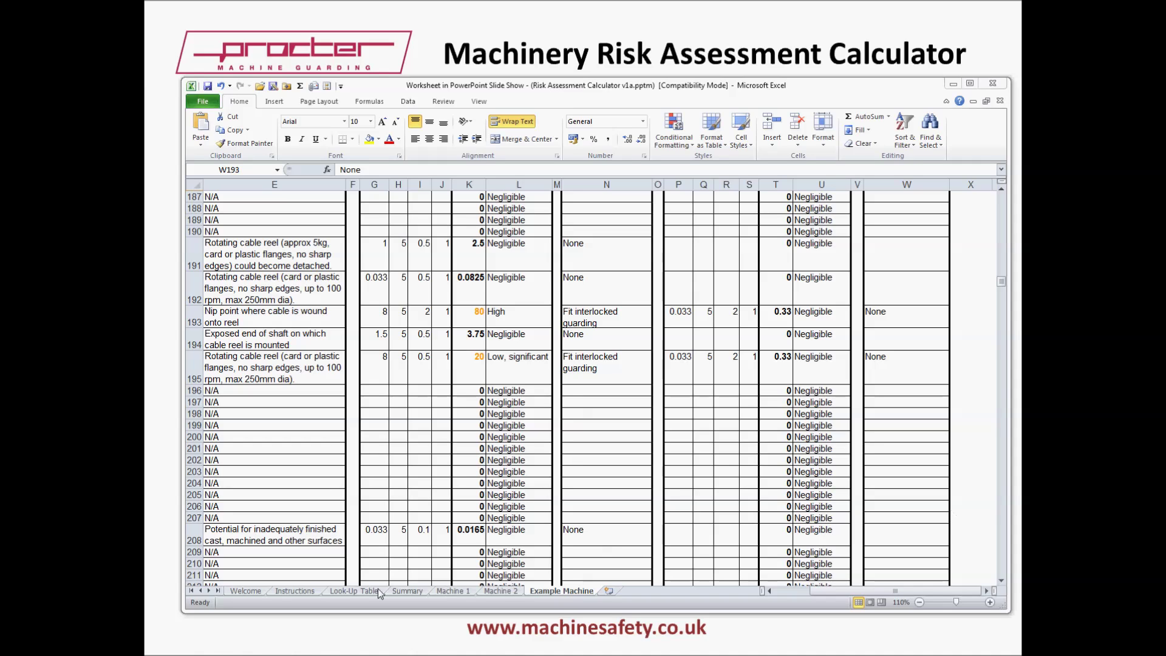
Show the Summary sheet's company details and machines requiring action, then advance to the Procter website slide
left_click(415, 590)
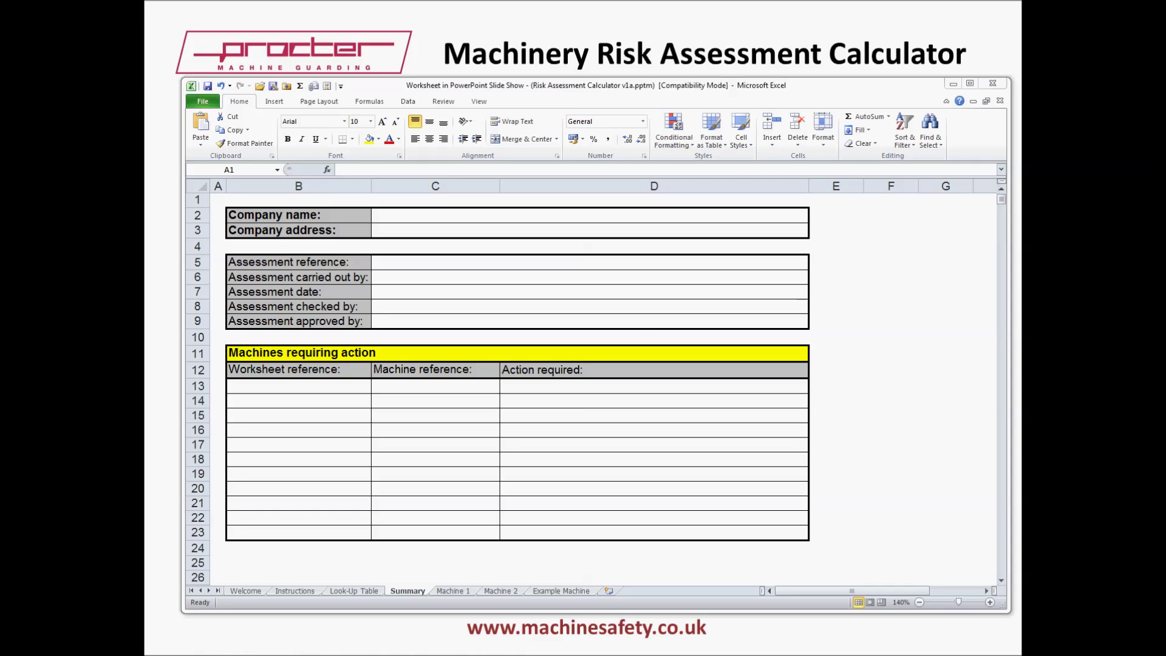
left_click(1113, 608)
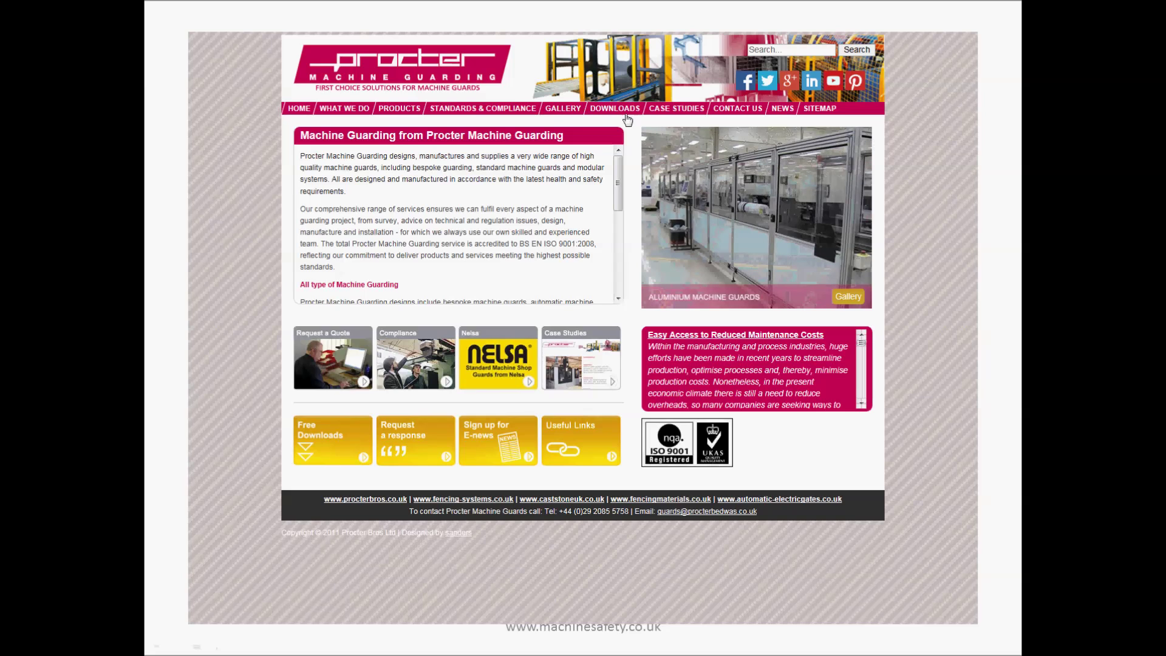
Open Machine Safety Guides under DOWNLOADS and scroll to the Risk Assessment Calculator (.xls) entry
mouse_move(610, 113)
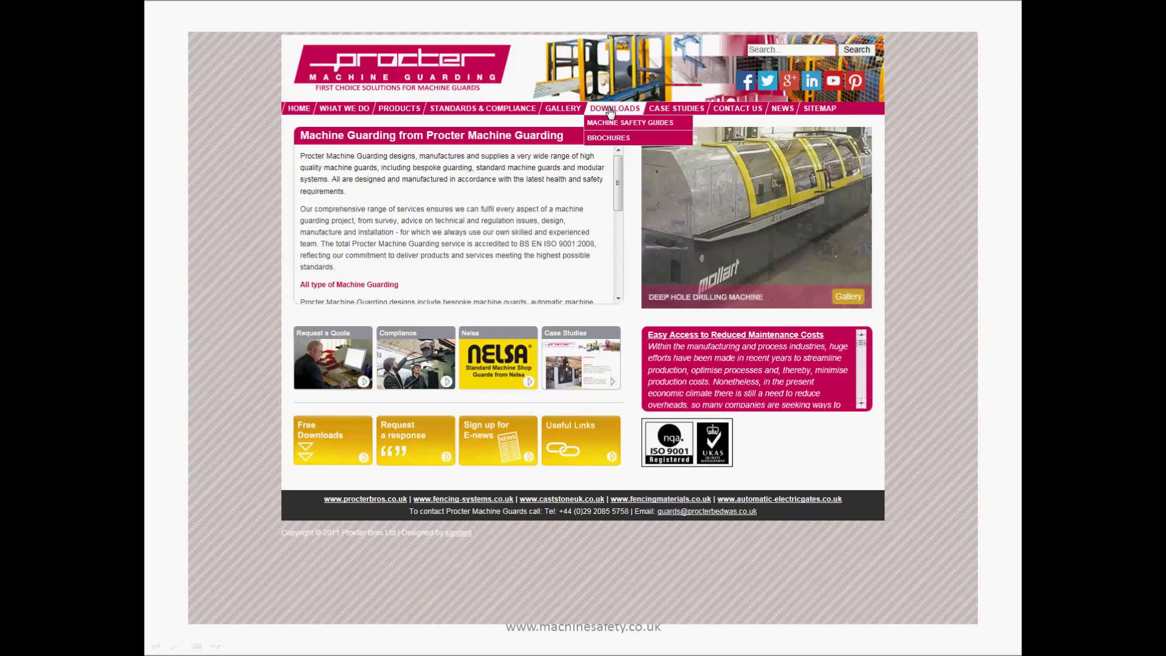
left_click(615, 124)
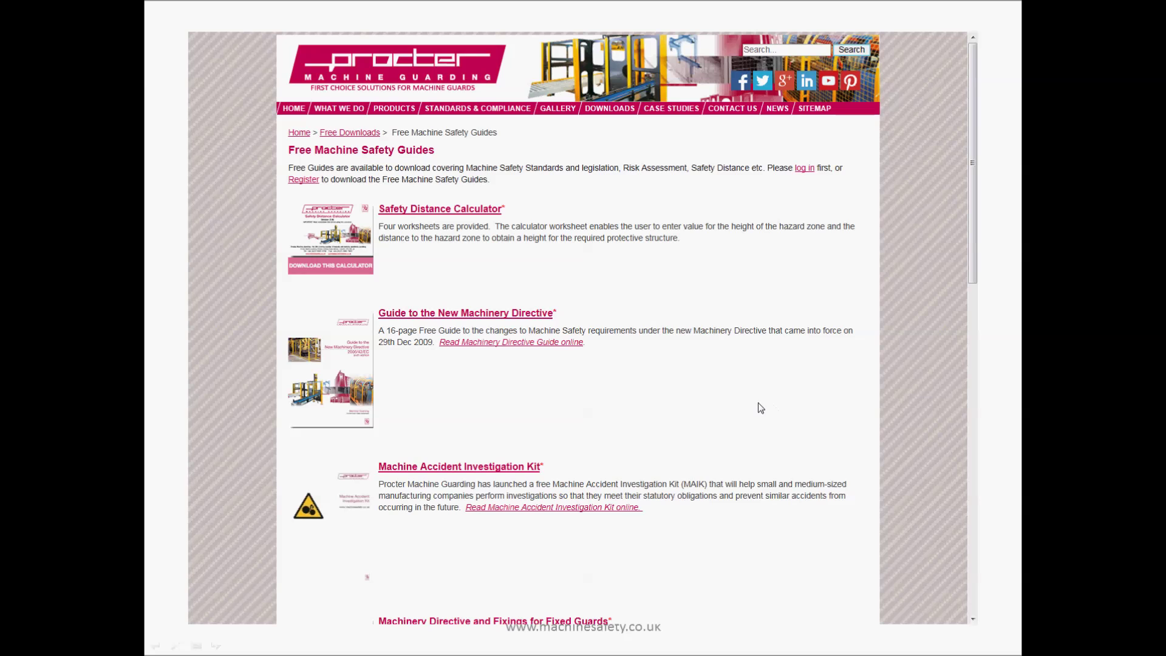
scroll(755, 399, "down", 7)
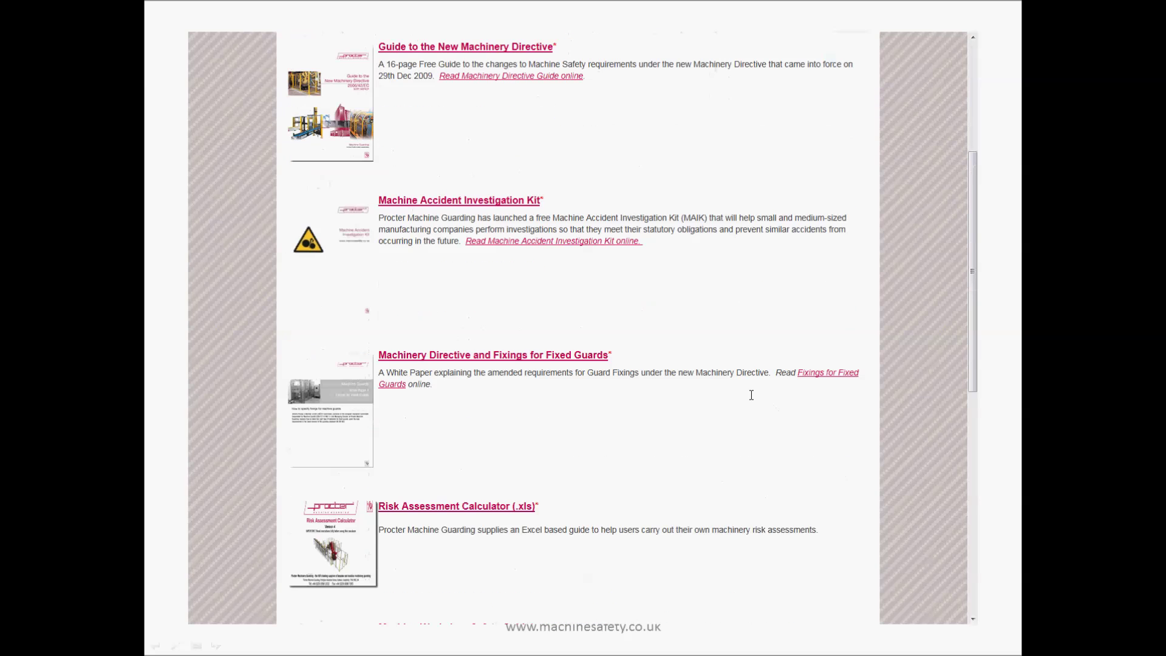